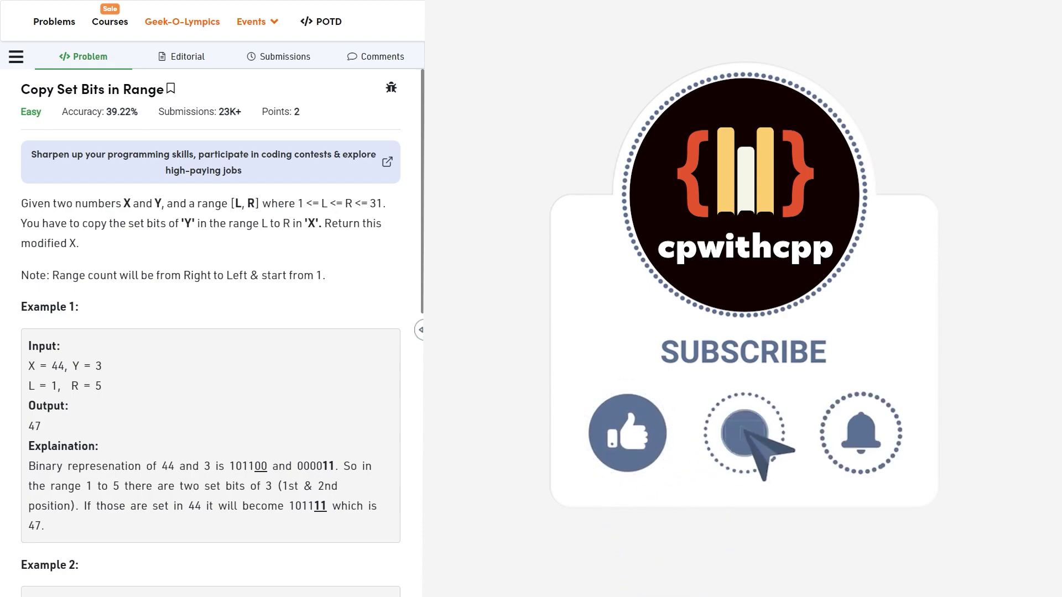
Highlight X, Y, the range constraint and the phrase about copying set bits of 'Y' in the problem statement.
drag(112, 203, 371, 215)
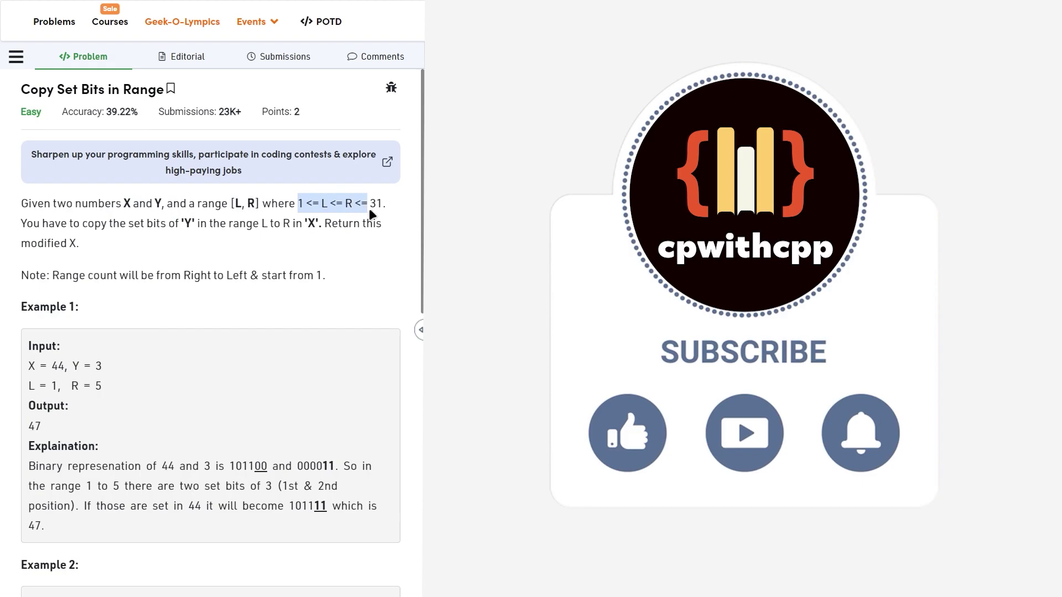
click(303, 211)
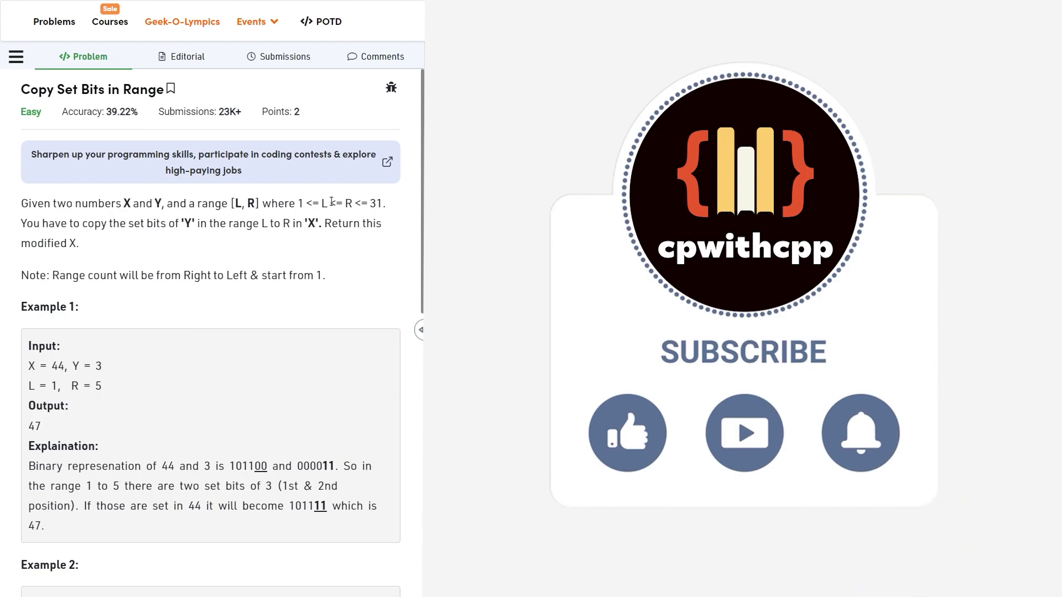
double_click(300, 203)
drag(21, 275, 160, 274)
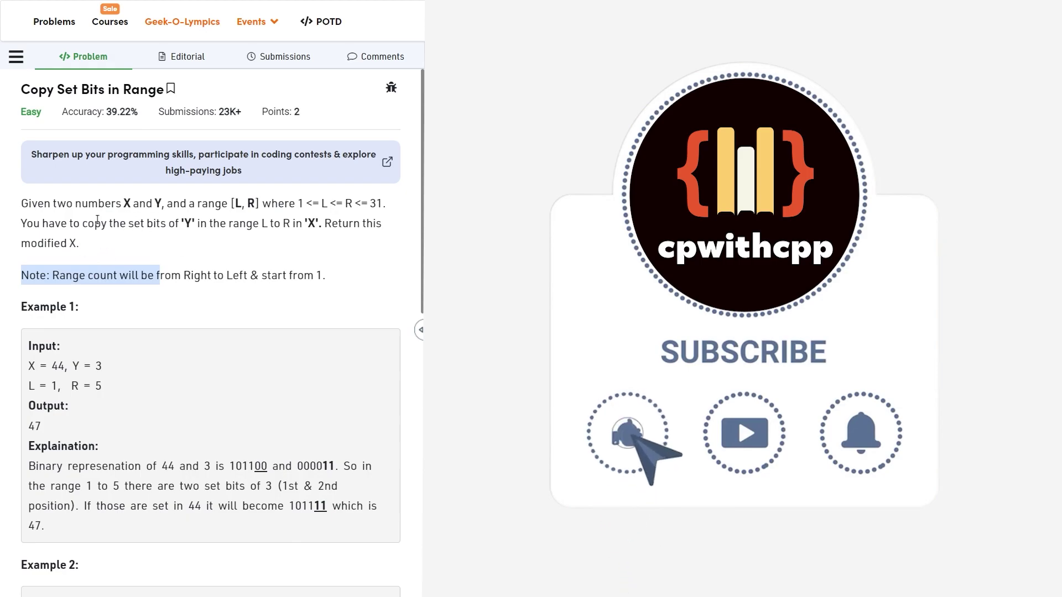
drag(55, 223, 190, 228)
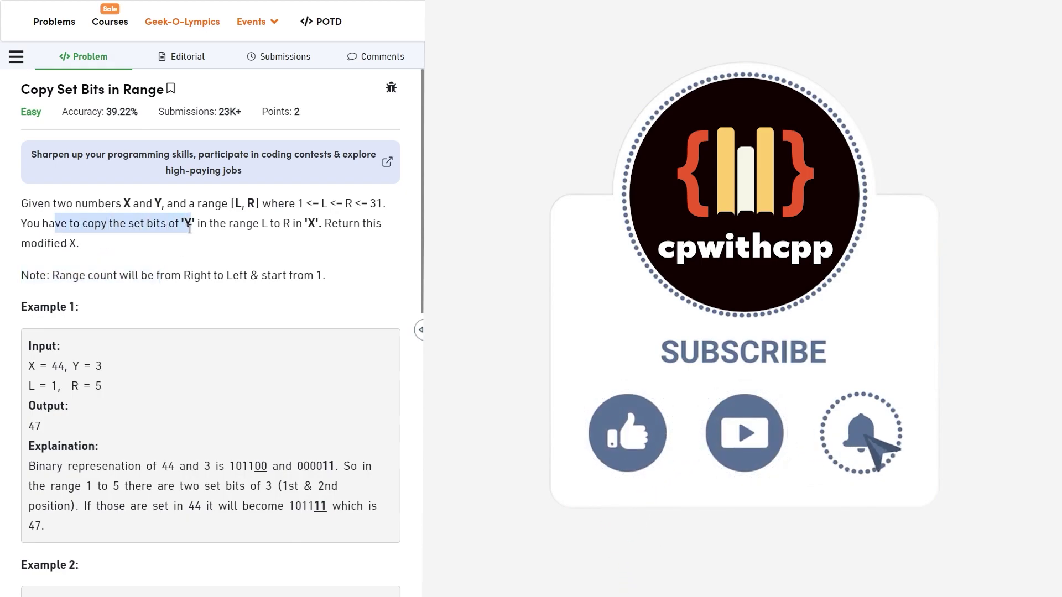
mouse_move(294, 223)
mouse_down()
mouse_move(245, 224)
mouse_move(308, 224)
mouse_up()
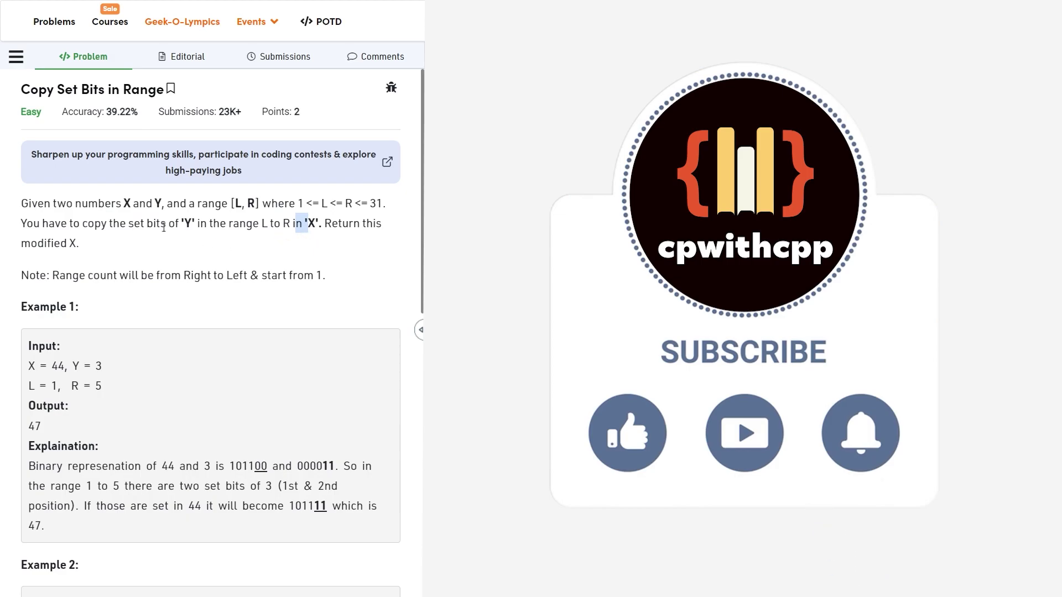
drag(126, 224, 192, 229)
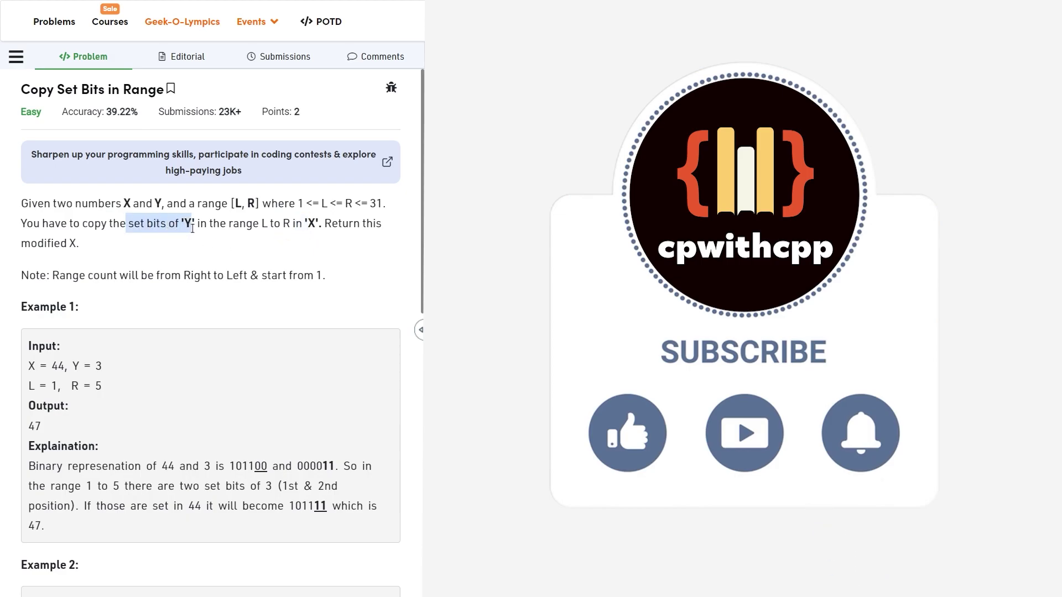
click(146, 262)
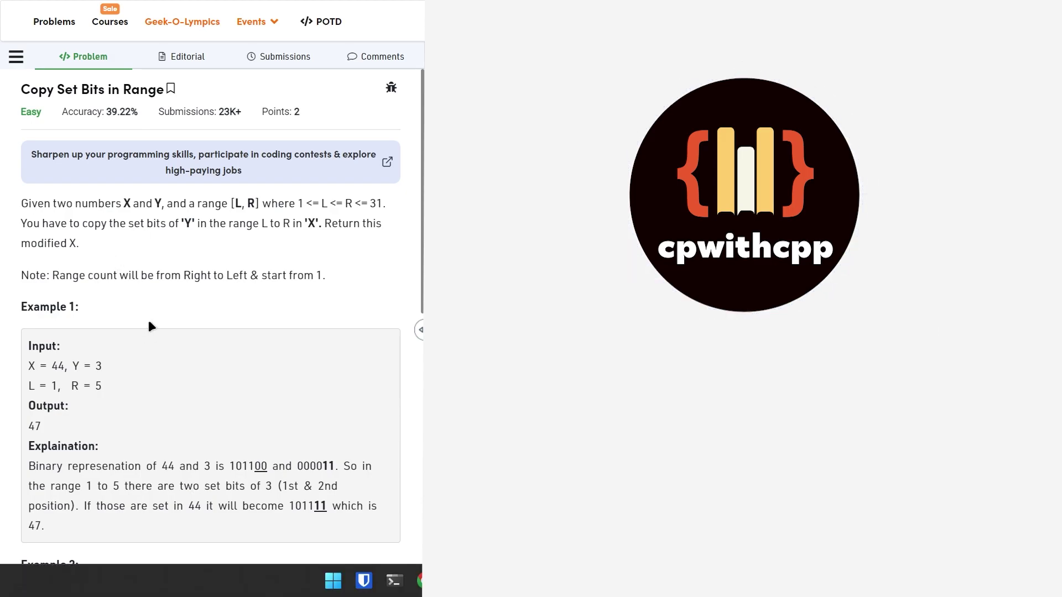
On the whiteboard, handwrite a top binary row and a second row of zeros containing a 1.
key(alt+Tab)
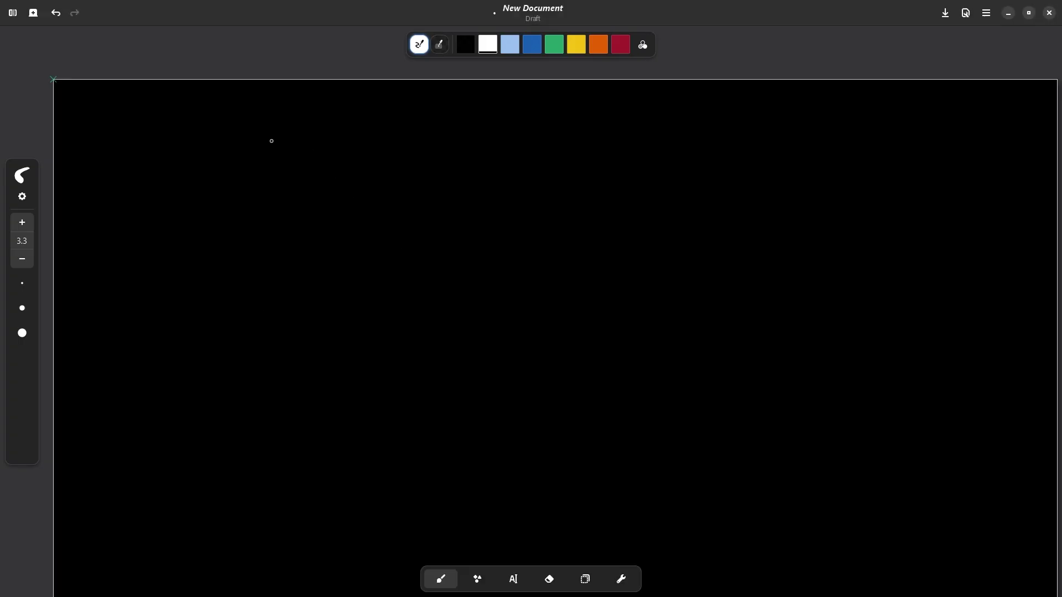
mouse_move(264, 137)
mouse_down()
mouse_move(264, 147)
mouse_move(284, 147)
mouse_move(334, 137)
mouse_up()
mouse_move(359, 136)
mouse_down()
mouse_move(371, 147)
mouse_move(397, 139)
mouse_up()
mouse_move(263, 173)
mouse_down()
mouse_move(258, 180)
mouse_move(264, 174)
mouse_up()
drag(285, 174, 289, 173)
drag(310, 172, 335, 181)
drag(362, 168, 368, 176)
drag(368, 176, 389, 175)
drag(389, 175, 398, 169)
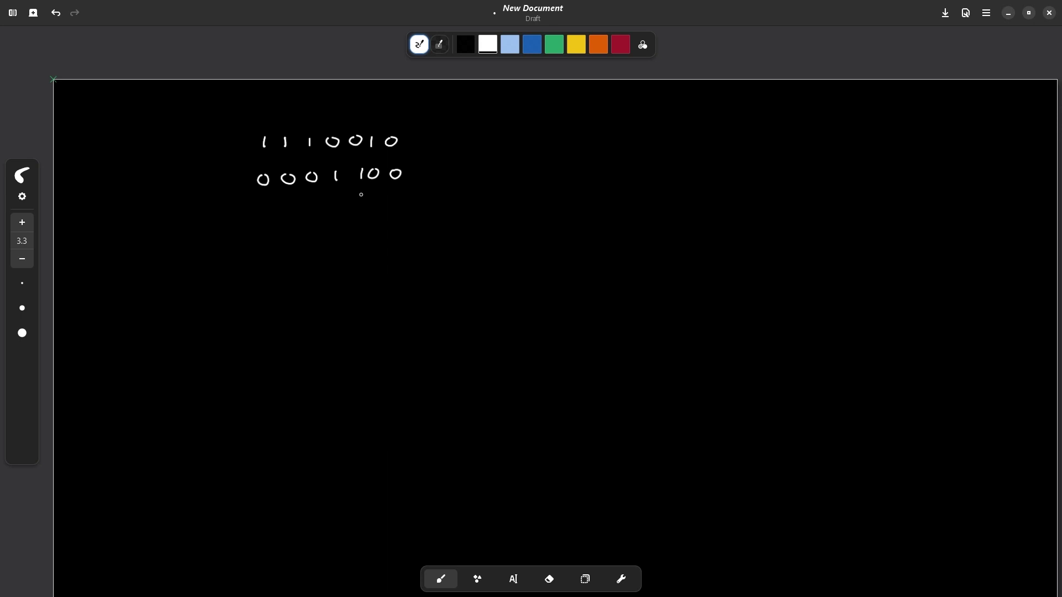
Draw an upward arrow under the second-row 1 and a stroke linking the two rows.
mouse_move(362, 194)
mouse_down()
mouse_move(362, 208)
mouse_move(362, 191)
mouse_up()
drag(362, 192, 369, 198)
mouse_move(356, 149)
mouse_down()
mouse_move(335, 201)
mouse_move(331, 158)
mouse_up()
Erase two zeros from the top row and the bottom row's leftmost zero, then undo a stroke.
key(e)
mouse_move(332, 133)
mouse_down()
mouse_move(355, 139)
mouse_move(330, 143)
mouse_up()
key(b)
key(e)
mouse_move(262, 175)
mouse_down()
mouse_move(261, 189)
mouse_move(241, 167)
mouse_move(252, 153)
mouse_move(257, 160)
mouse_move(267, 127)
mouse_move(250, 142)
mouse_move(273, 147)
mouse_move(269, 128)
mouse_up()
key(b)
key(ctrl+z)
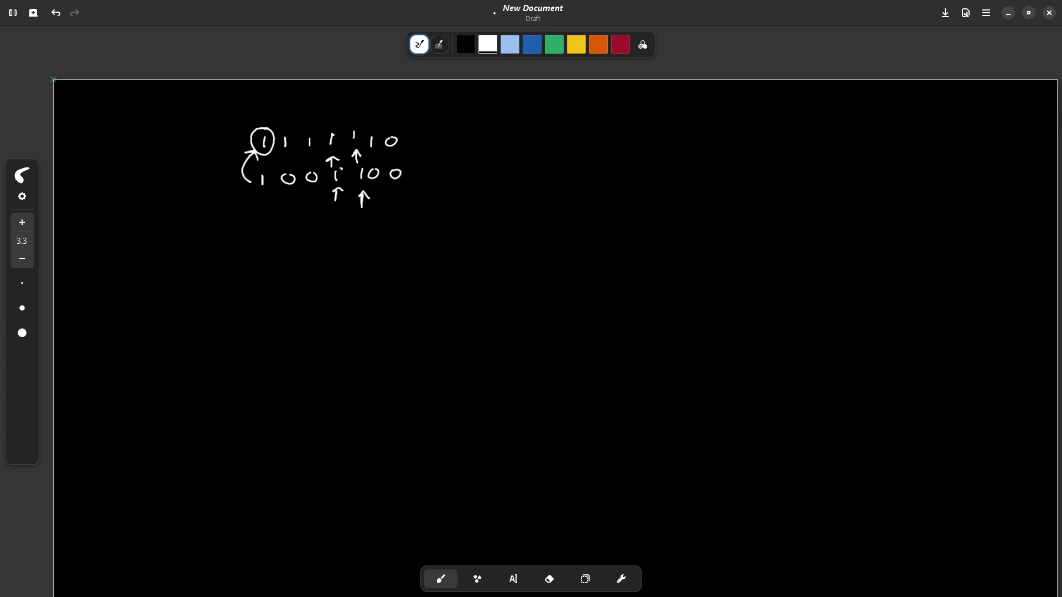
Circle the lower-row 1, add a down arrow above the top-right 0, and write an underlined OR heading.
mouse_move(340, 168)
mouse_down()
mouse_move(322, 176)
mouse_move(347, 174)
mouse_move(333, 165)
mouse_move(365, 178)
mouse_move(359, 166)
mouse_up()
mouse_move(390, 109)
mouse_down()
mouse_move(390, 128)
mouse_move(395, 118)
mouse_up()
mouse_move(511, 116)
mouse_down()
mouse_move(518, 128)
mouse_move(512, 111)
mouse_up()
mouse_move(527, 112)
mouse_down()
mouse_move(538, 131)
mouse_move(529, 176)
mouse_move(562, 165)
mouse_up()
Write the rules 1 OR 0 → 1 and 1 OR 1 → 1, then draw a bracket line below the digits.
mouse_move(570, 164)
mouse_down()
mouse_move(570, 174)
mouse_move(599, 165)
mouse_move(644, 175)
mouse_up()
mouse_move(530, 200)
mouse_down()
mouse_move(529, 212)
mouse_move(561, 204)
mouse_move(570, 213)
mouse_up()
drag(570, 204, 579, 212)
mouse_move(589, 203)
mouse_down()
mouse_move(588, 212)
mouse_move(622, 207)
mouse_up()
mouse_move(616, 201)
mouse_down()
mouse_move(617, 212)
mouse_move(640, 199)
mouse_up()
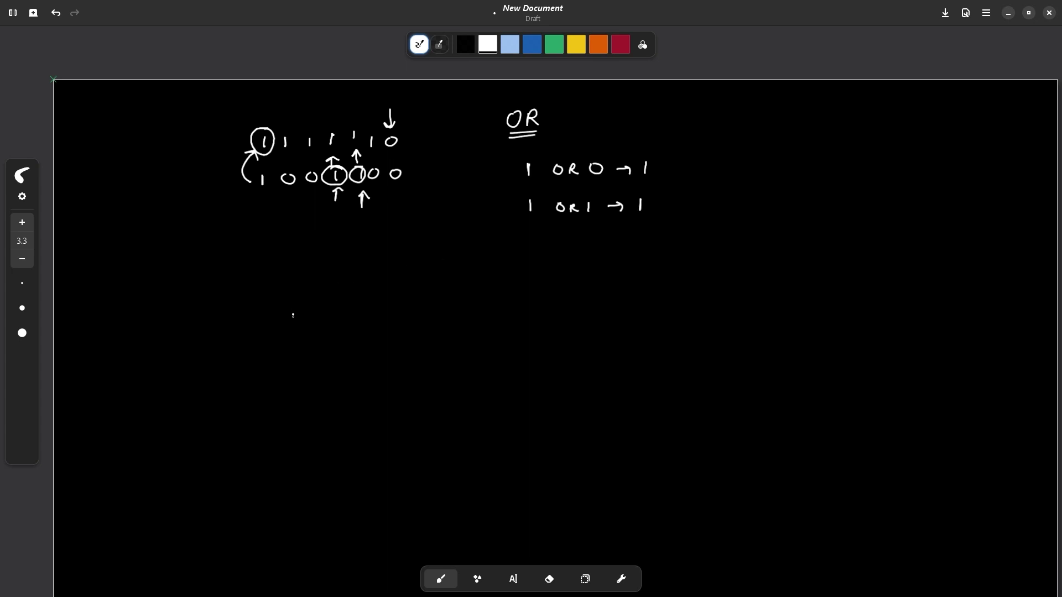
drag(293, 315, 394, 322)
Add an upward arrow, write OR between the digit rows, and start a second table with 1 OR 0 → 1.
mouse_move(292, 208)
mouse_down()
mouse_move(292, 191)
mouse_move(299, 197)
mouse_up()
drag(282, 157, 292, 164)
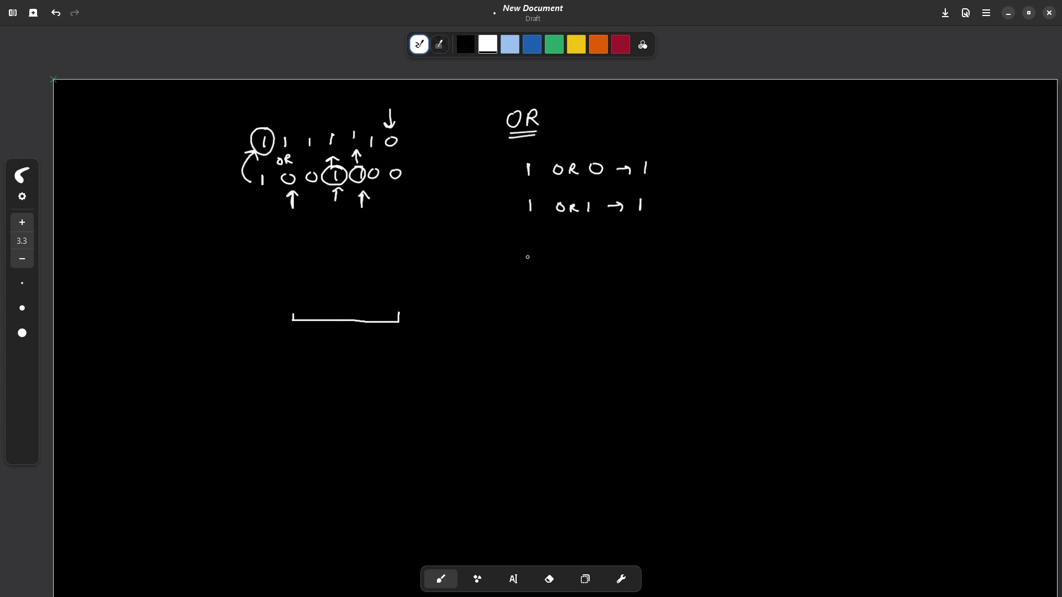
mouse_move(510, 284)
mouse_down()
mouse_move(528, 283)
mouse_move(516, 326)
mouse_move(547, 314)
mouse_move(571, 325)
mouse_up()
drag(584, 314, 617, 323)
drag(638, 311, 636, 324)
Write the rule 0 OR 0 → 0 and label the second table's columns x and y.
mouse_move(513, 355)
mouse_down()
mouse_move(517, 366)
mouse_move(514, 355)
mouse_up()
mouse_move(549, 357)
mouse_down()
mouse_move(543, 365)
mouse_move(550, 358)
mouse_up()
mouse_move(558, 366)
mouse_down()
mouse_move(560, 356)
mouse_move(570, 364)
mouse_up()
drag(578, 358, 575, 357)
drag(599, 362, 606, 366)
mouse_move(627, 356)
mouse_down()
mouse_move(625, 365)
mouse_move(629, 356)
mouse_up()
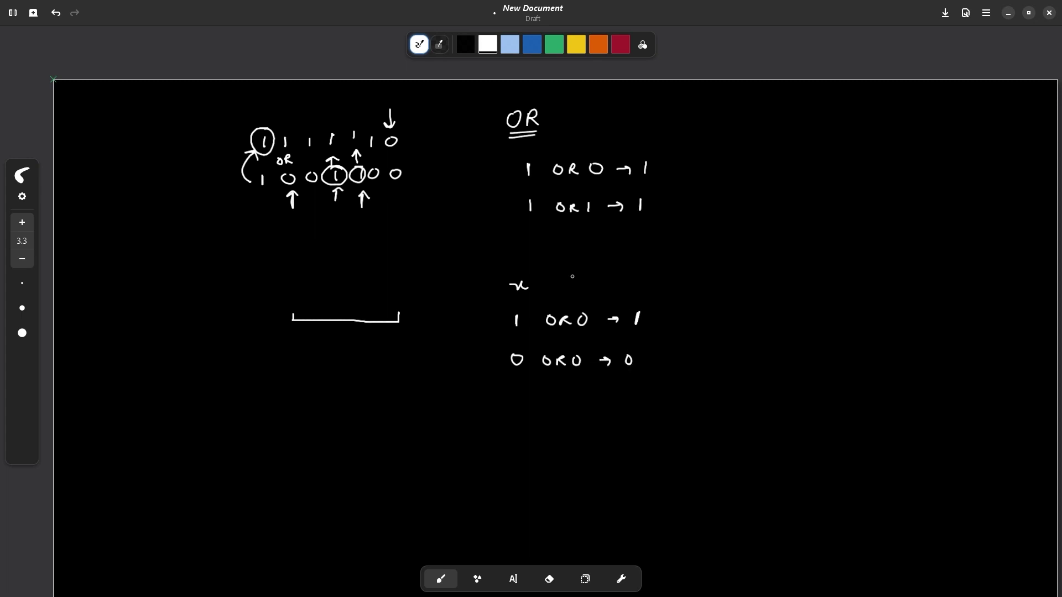
drag(576, 279, 584, 286)
drag(587, 278, 578, 293)
mouse_move(529, 280)
mouse_down()
mouse_move(502, 283)
mouse_move(532, 275)
mouse_up()
Label the first table's columns y and x, undo a stray mark, and redraw the 1 in 1 OR 1.
mouse_move(520, 142)
mouse_down()
mouse_move(532, 142)
mouse_move(525, 158)
mouse_up()
drag(588, 142, 604, 144)
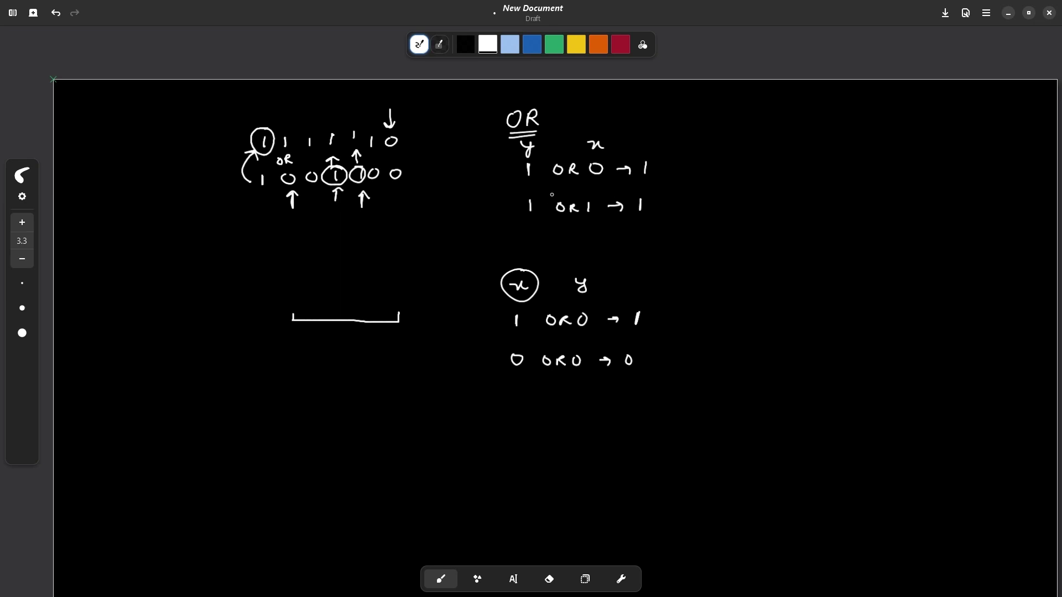
key(ctrl+z)
mouse_move(278, 200)
mouse_down()
mouse_move(276, 210)
mouse_move(378, 211)
mouse_up()
Draw a diagonal arrow toward the circled digits, a circled 1 on the right, and circle the x again.
mouse_move(368, 186)
mouse_down()
mouse_move(385, 204)
mouse_move(378, 188)
mouse_up()
mouse_move(813, 186)
mouse_down()
mouse_move(812, 197)
mouse_move(814, 178)
mouse_up()
mouse_move(818, 173)
mouse_down()
mouse_move(802, 209)
mouse_move(827, 207)
mouse_up()
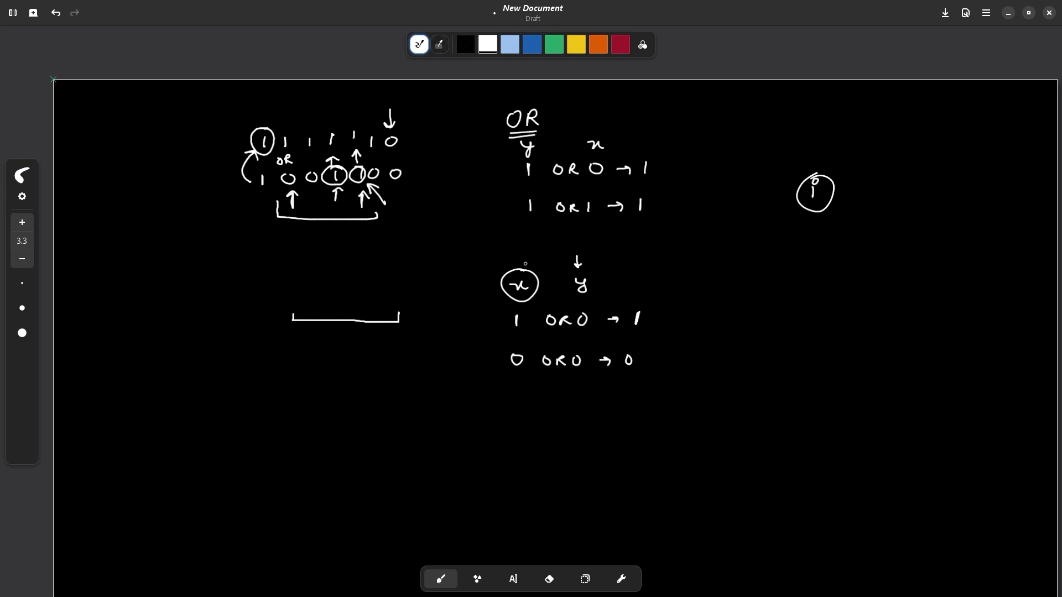
mouse_move(525, 264)
mouse_down()
mouse_move(502, 294)
mouse_move(514, 273)
mouse_up()
Handwrite the line 'Step 1. Find ith bit in y.'.
mouse_move(104, 408)
mouse_down()
mouse_move(97, 418)
mouse_move(111, 420)
mouse_up()
drag(107, 412, 118, 419)
drag(125, 406, 127, 417)
drag(141, 405, 175, 416)
drag(175, 402, 184, 409)
drag(189, 408, 227, 413)
drag(235, 396, 240, 398)
drag(241, 396, 288, 415)
click(279, 399)
drag(282, 407, 330, 412)
click(302, 399)
drag(333, 402, 328, 424)
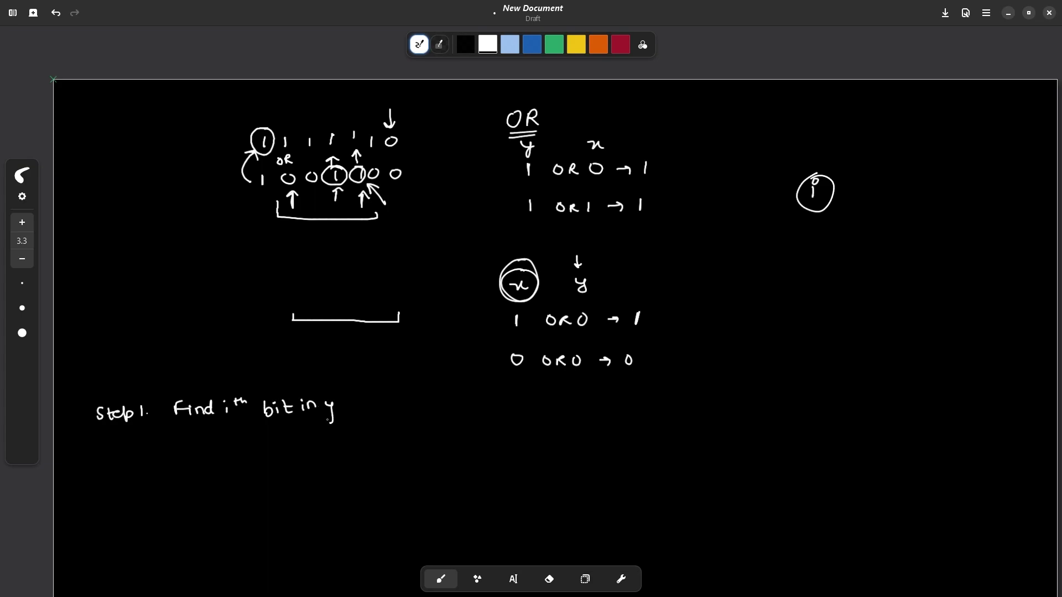
click(344, 411)
Write the expression (y>>i)&1 below the Step 1 line and underline y>>i.
mouse_move(183, 453)
mouse_down()
mouse_move(188, 473)
mouse_move(224, 464)
mouse_move(172, 477)
mouse_up()
click(225, 447)
mouse_move(235, 444)
mouse_down()
mouse_move(234, 471)
mouse_move(245, 447)
mouse_move(257, 457)
mouse_up()
drag(265, 446, 265, 464)
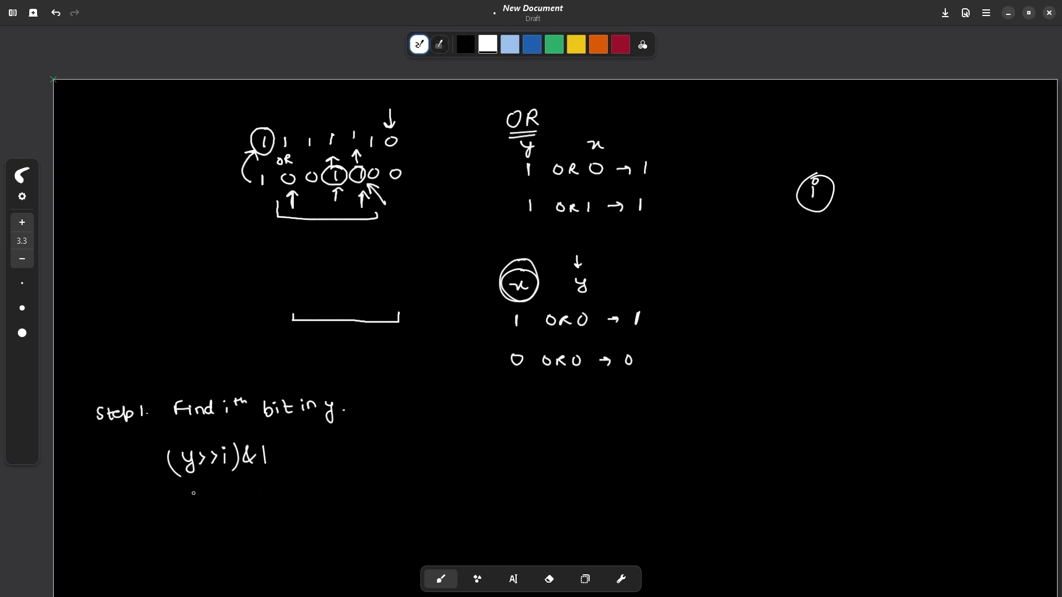
drag(186, 484, 229, 481)
Work a bit-shift example with 0101 and a zero row beneath, circling the 1 in 0001.
drag(403, 443, 467, 452)
drag(429, 419, 429, 427)
drag(406, 480, 469, 489)
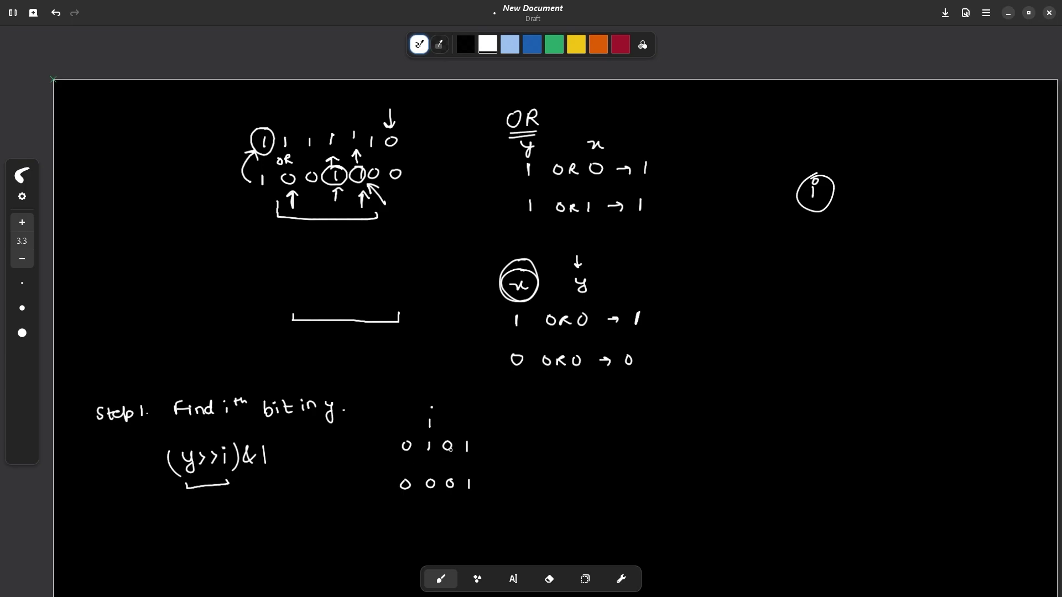
key(ctrl+z)
drag(428, 471, 431, 465)
drag(473, 508, 473, 517)
key(ctrl+z)
mouse_move(471, 475)
mouse_down()
mouse_move(458, 489)
mouse_move(475, 473)
mouse_up()
Write 2& beside the example, then box (y>>i)&1 and note that it gives 1.
drag(555, 432, 568, 441)
mouse_move(585, 426)
mouse_down()
mouse_move(575, 436)
mouse_move(611, 452)
mouse_move(640, 436)
mouse_move(664, 444)
mouse_move(641, 471)
mouse_move(667, 460)
mouse_up()
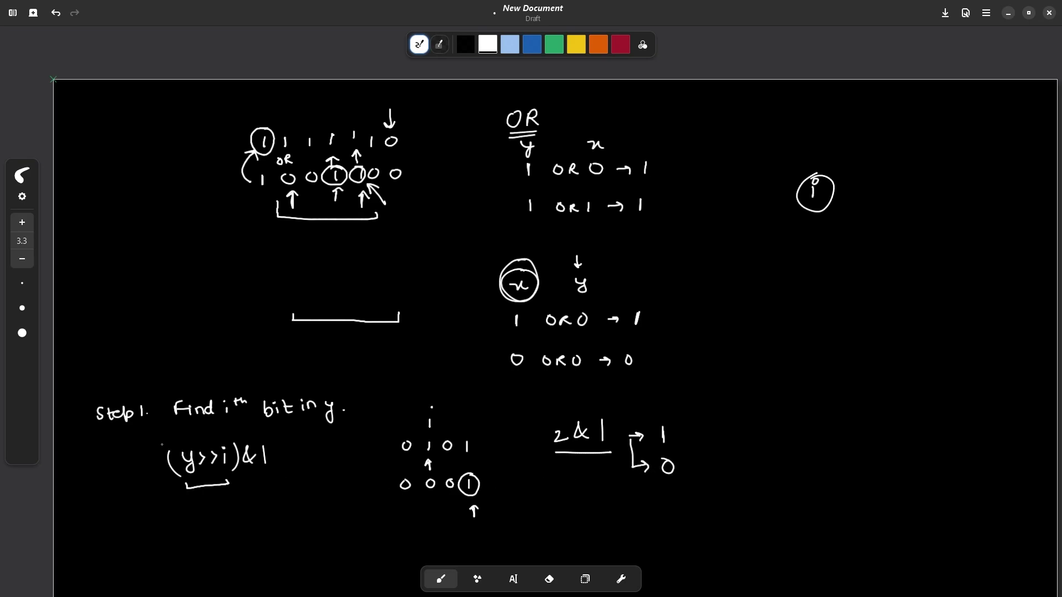
mouse_move(162, 444)
mouse_down()
mouse_move(166, 489)
mouse_move(242, 437)
mouse_move(284, 470)
mouse_move(173, 499)
mouse_up()
drag(290, 460, 330, 463)
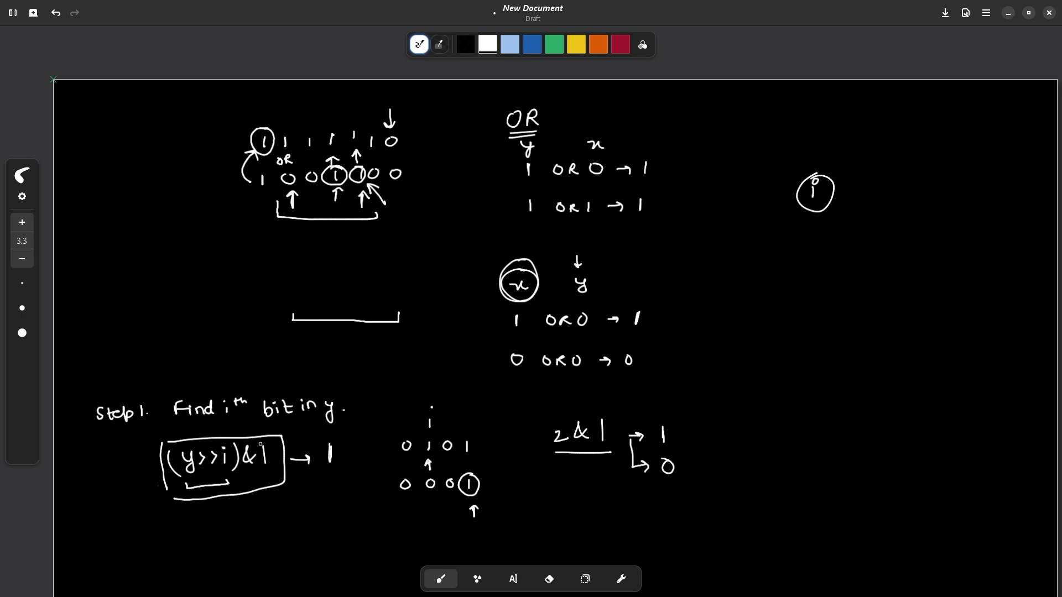
Label the boxed expression 'bit ='.
scroll(531, 332, down, 5)
mouse_move(90, 234)
mouse_down()
mouse_move(90, 251)
mouse_move(99, 248)
mouse_up()
mouse_move(105, 240)
mouse_down()
mouse_move(105, 250)
mouse_move(122, 248)
mouse_up()
drag(108, 242, 139, 237)
drag(131, 244, 143, 243)
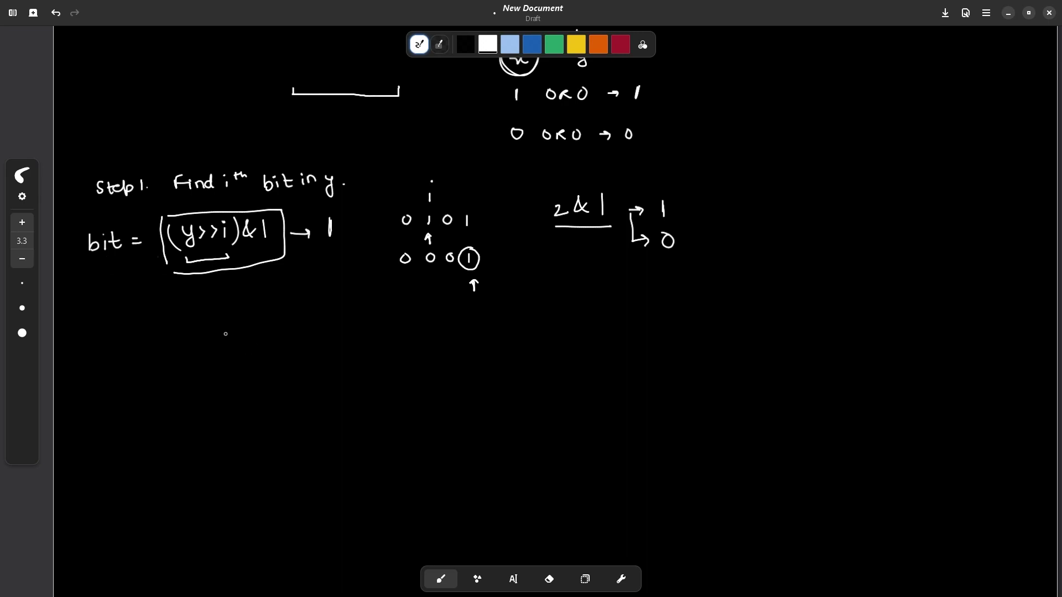
Write 'x → ith OR bit' below the box and add an arrow pointing up at bit.
drag(225, 334, 236, 346)
mouse_move(261, 339)
mouse_down()
mouse_move(283, 345)
mouse_move(291, 332)
mouse_up()
click(284, 329)
mouse_move(288, 327)
mouse_down()
mouse_move(334, 331)
mouse_move(346, 345)
mouse_up()
mouse_move(347, 332)
mouse_down()
mouse_move(358, 345)
mouse_move(407, 342)
mouse_up()
click(397, 328)
drag(401, 333, 416, 333)
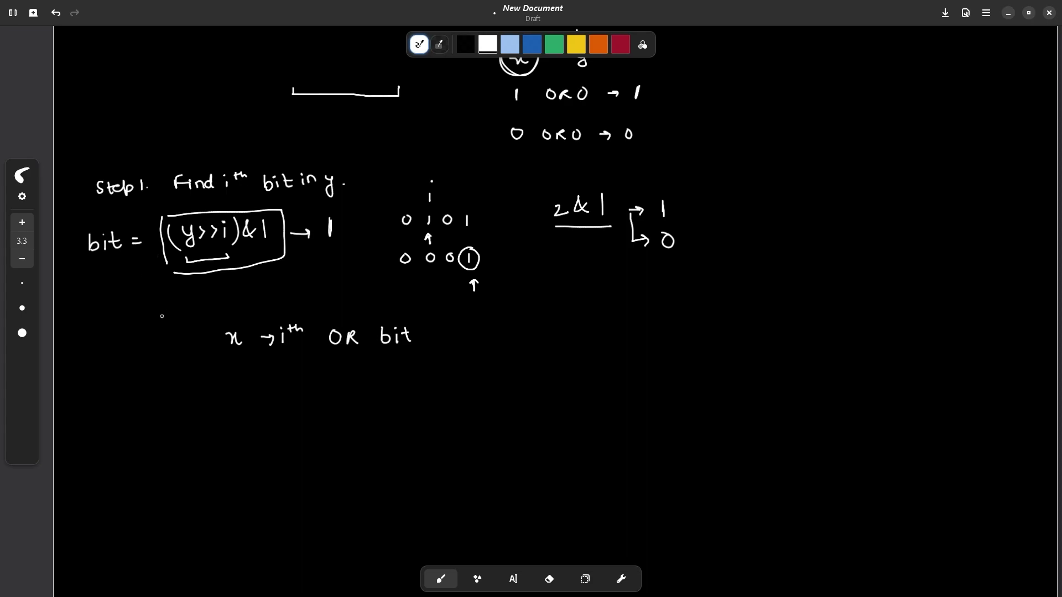
key(ctrl+z)
mouse_move(107, 266)
mouse_down()
mouse_move(108, 283)
mouse_move(113, 272)
mouse_up()
Write the example 0100, circle the 1 above it, and write 1 << 3 → 1000.
drag(262, 406, 262, 419)
mouse_move(128, 446)
mouse_down()
mouse_move(122, 455)
mouse_move(130, 446)
mouse_move(158, 460)
mouse_move(195, 449)
mouse_move(188, 426)
mouse_move(125, 432)
mouse_up()
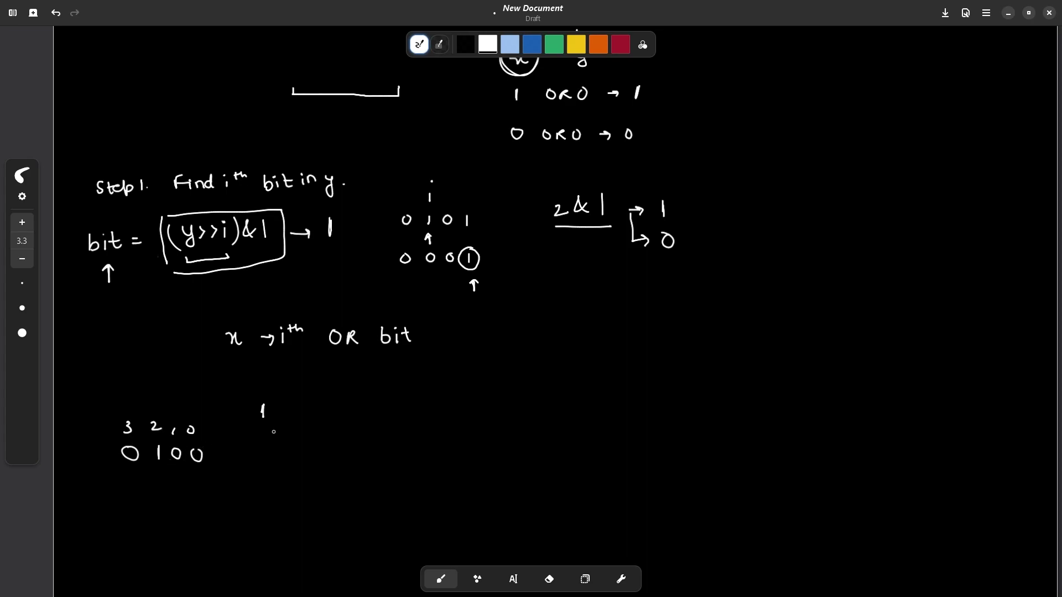
mouse_move(272, 392)
mouse_down()
mouse_move(263, 391)
mouse_move(264, 427)
mouse_move(268, 393)
mouse_up()
mouse_move(334, 398)
mouse_down()
mouse_move(333, 412)
mouse_move(441, 409)
mouse_move(471, 398)
mouse_up()
drag(492, 396, 493, 396)
Write 1000 under 0100, label the row x, and draw an arrow to the result.
mouse_move(124, 482)
mouse_down()
mouse_move(125, 495)
mouse_move(180, 483)
mouse_up()
drag(197, 483, 198, 482)
drag(76, 448, 97, 452)
drag(81, 489, 102, 490)
drag(93, 484, 93, 497)
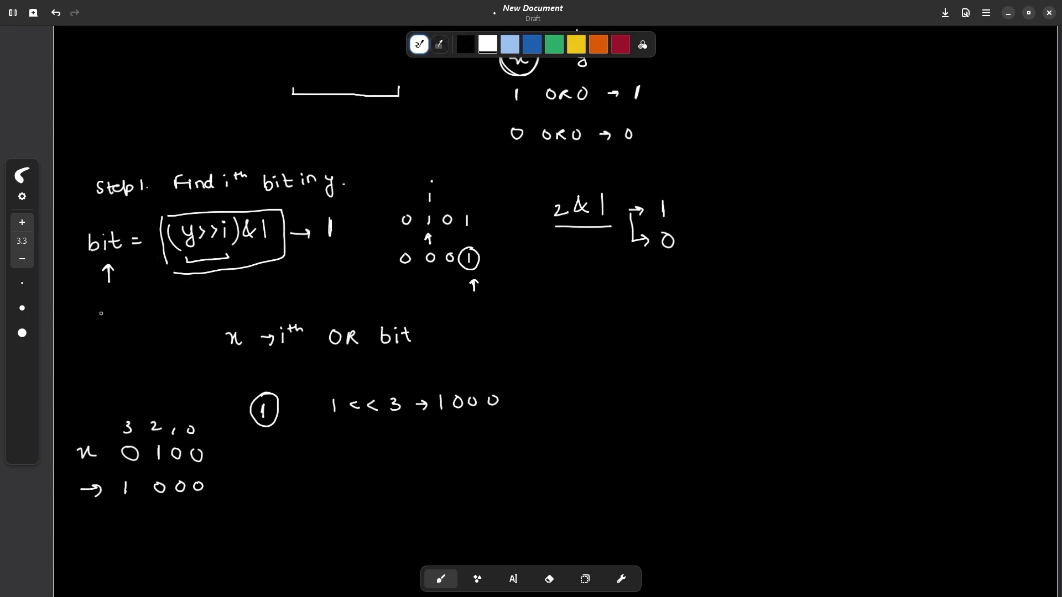
Handwrite 'Step 2. Taking OR with ith bit of x', undoing and redrawing the final stroke.
mouse_move(77, 305)
mouse_down()
mouse_move(161, 310)
mouse_move(171, 293)
mouse_up()
click(137, 313)
mouse_move(176, 301)
mouse_down()
mouse_move(212, 308)
mouse_move(213, 321)
mouse_move(237, 299)
mouse_move(304, 303)
mouse_up()
click(201, 299)
drag(298, 297, 309, 296)
mouse_move(311, 292)
mouse_down()
mouse_move(319, 303)
mouse_move(339, 295)
mouse_up()
click(334, 292)
drag(336, 290, 366, 303)
mouse_move(380, 297)
mouse_down()
mouse_move(413, 295)
mouse_move(419, 311)
mouse_up()
mouse_move(414, 298)
mouse_down()
mouse_move(428, 298)
mouse_move(393, 292)
mouse_move(417, 304)
mouse_up()
key(ctrl+z)
key(ctrl+z)
key(ctrl+z)
key(ctrl+z)
drag(415, 299, 449, 299)
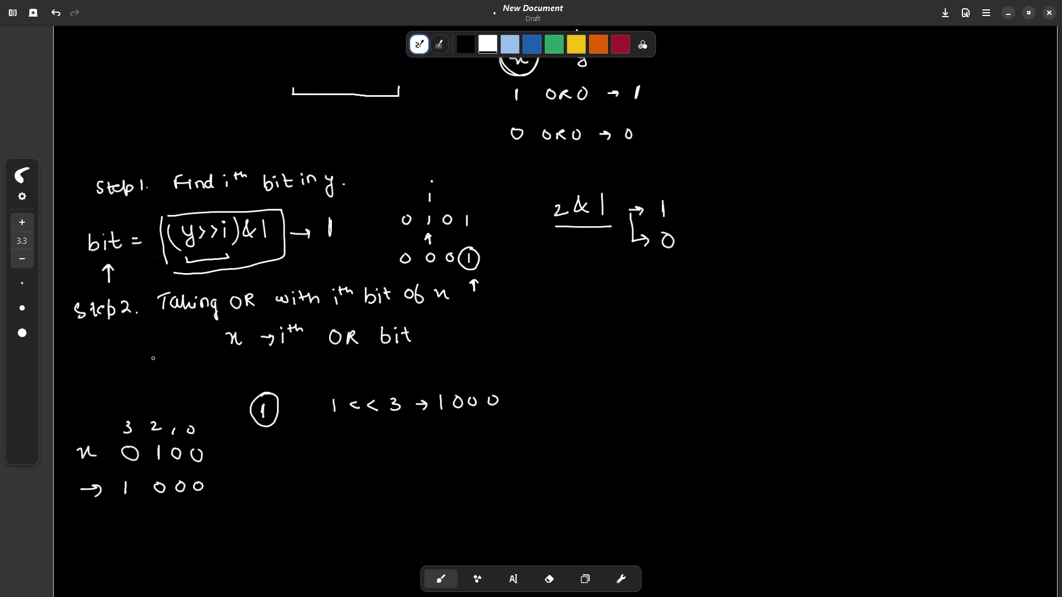
Write and underline x = x | (bit << i), adding an arrow from Find to (y>>i).
drag(85, 354, 177, 369)
mouse_move(185, 354)
mouse_down()
mouse_move(184, 367)
mouse_move(196, 367)
mouse_up()
mouse_move(203, 352)
mouse_down()
mouse_move(204, 368)
mouse_move(208, 358)
mouse_up()
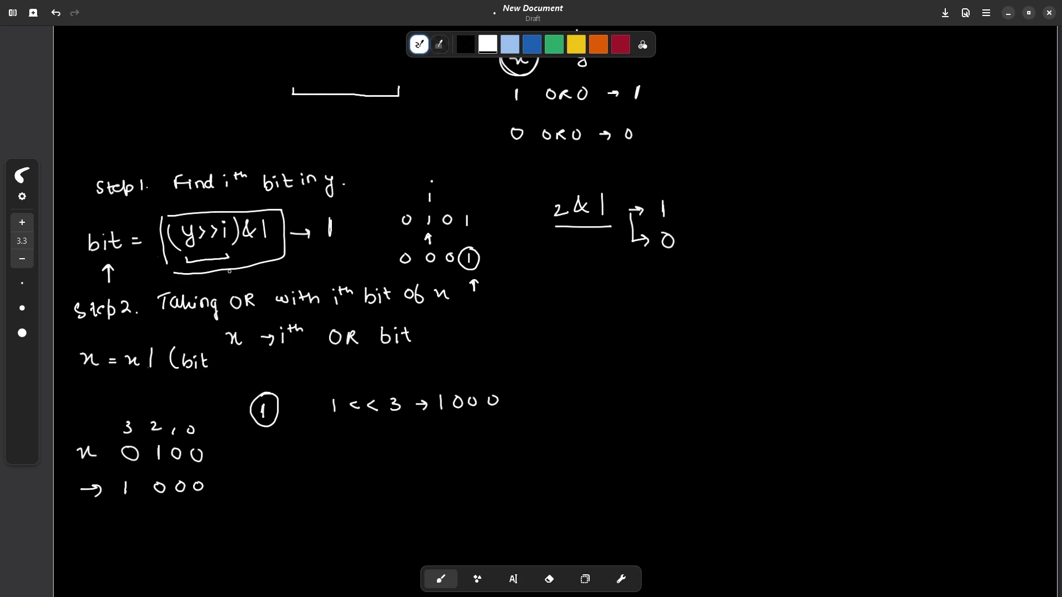
drag(195, 190, 195, 210)
drag(190, 202, 203, 201)
mouse_move(227, 355)
mouse_down()
mouse_move(227, 367)
mouse_move(260, 369)
mouse_up()
click(256, 352)
drag(91, 388, 242, 387)
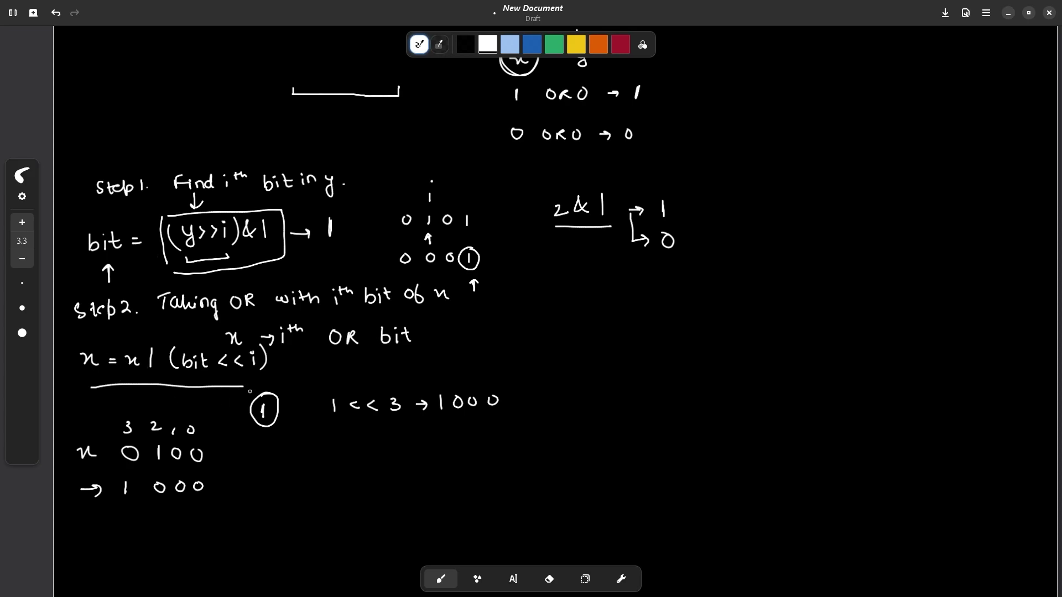
Write 'l to r', '--l;' and '--r;' on the whiteboard, then box the 'l to r' note.
mouse_move(527, 332)
mouse_down()
mouse_move(532, 319)
mouse_move(536, 331)
mouse_up()
mouse_move(547, 317)
mouse_down()
mouse_move(549, 330)
mouse_move(554, 322)
mouse_up()
mouse_move(557, 322)
mouse_down()
mouse_move(585, 334)
mouse_move(542, 343)
mouse_move(575, 338)
mouse_up()
drag(699, 275, 722, 273)
mouse_move(728, 277)
mouse_down()
mouse_move(736, 261)
mouse_move(751, 279)
mouse_move(710, 297)
mouse_move(725, 297)
mouse_up()
click(752, 271)
mouse_move(734, 296)
mouse_down()
mouse_move(737, 306)
mouse_move(743, 295)
mouse_up()
click(752, 300)
drag(752, 305, 753, 311)
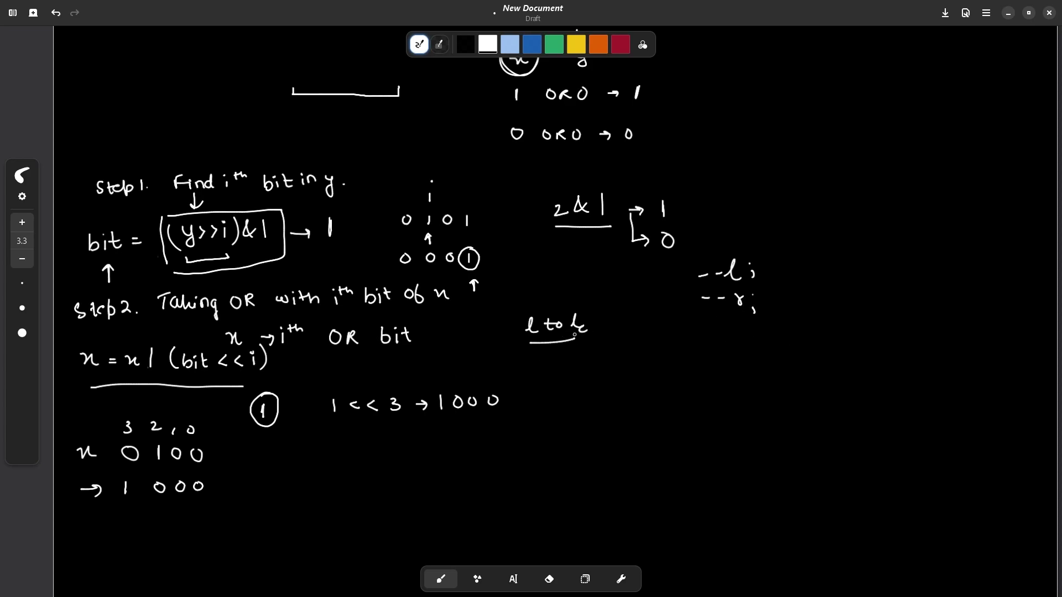
drag(514, 313, 515, 346)
drag(517, 311, 528, 346)
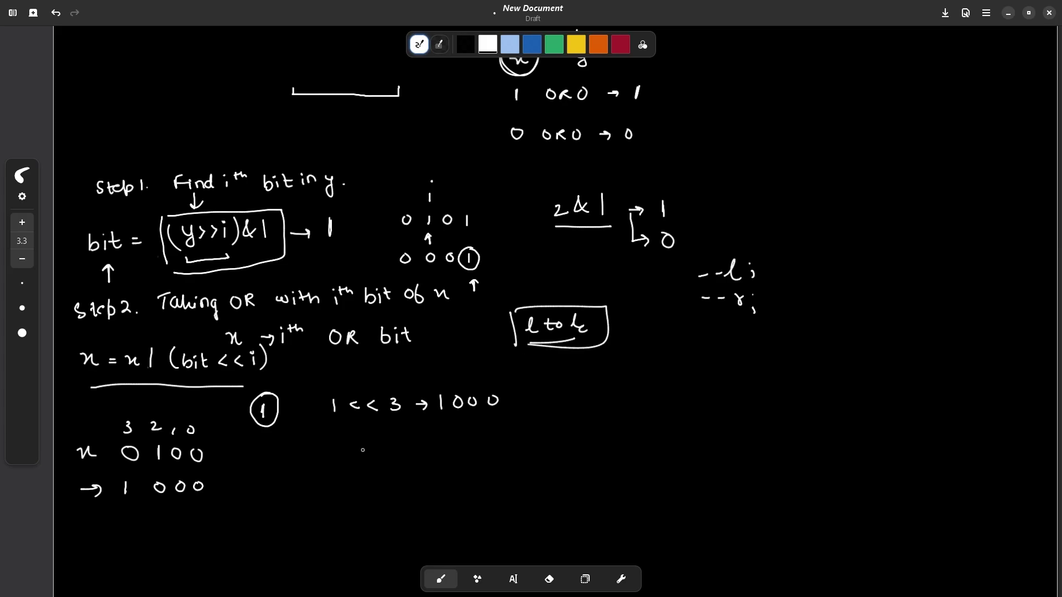
In the GeeksforGeeks editor, highlight the --l; and --r; lines of the solution.
key(alt+Tab)
click(523, 138)
drag(523, 140, 657, 186)
click(619, 187)
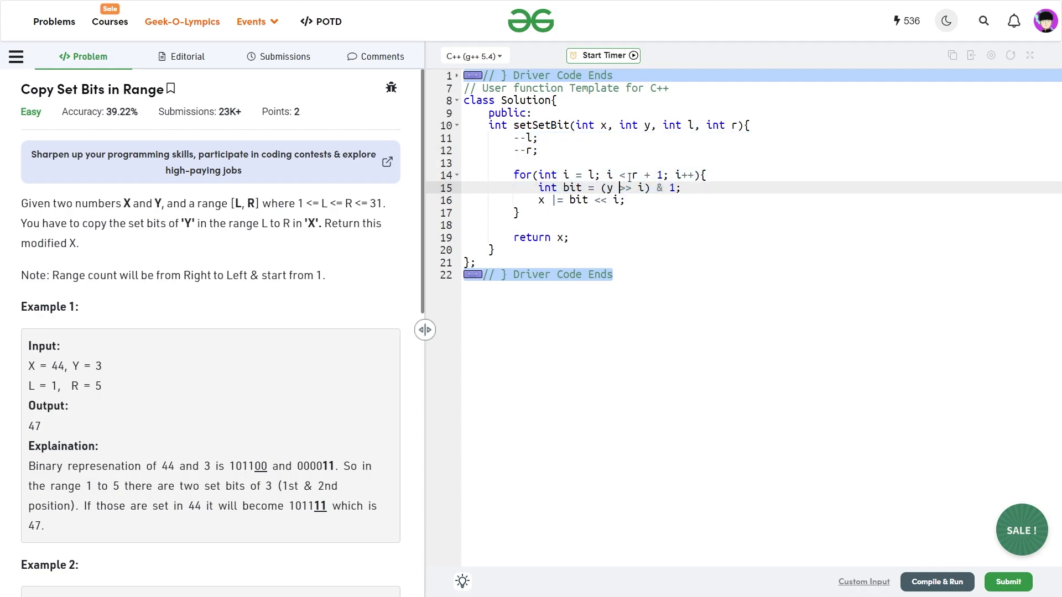
click(632, 175)
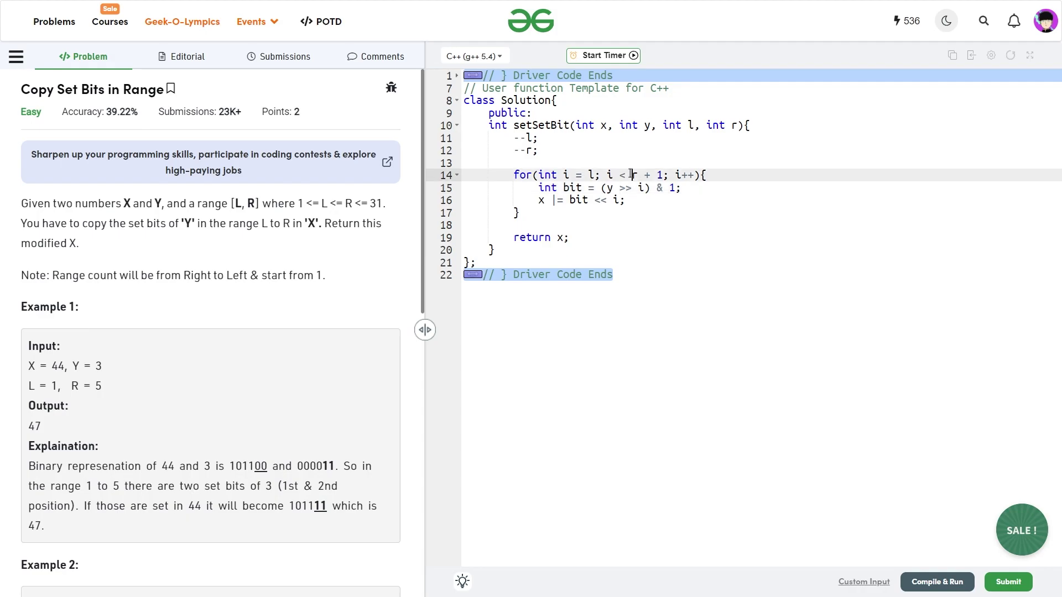
drag(632, 175, 662, 175)
click(543, 188)
drag(541, 188, 694, 194)
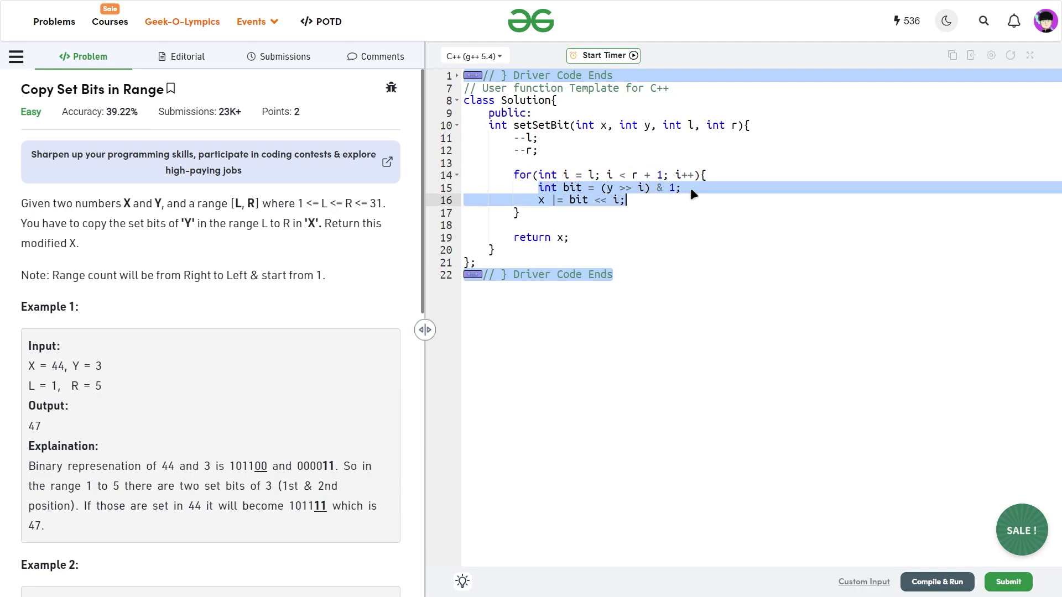
click(601, 188)
drag(601, 188, 644, 189)
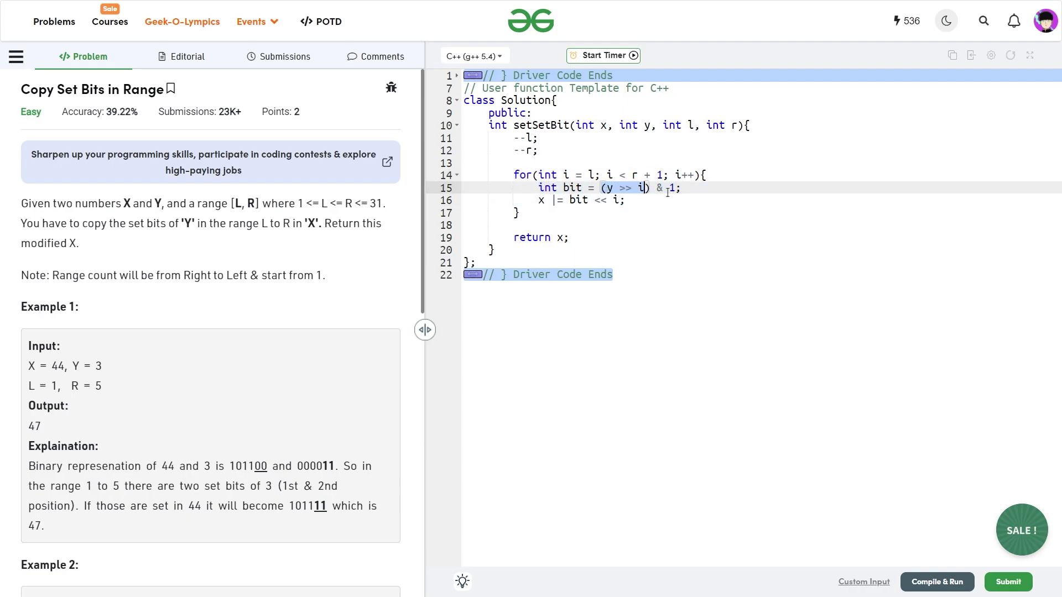
drag(541, 202, 624, 207)
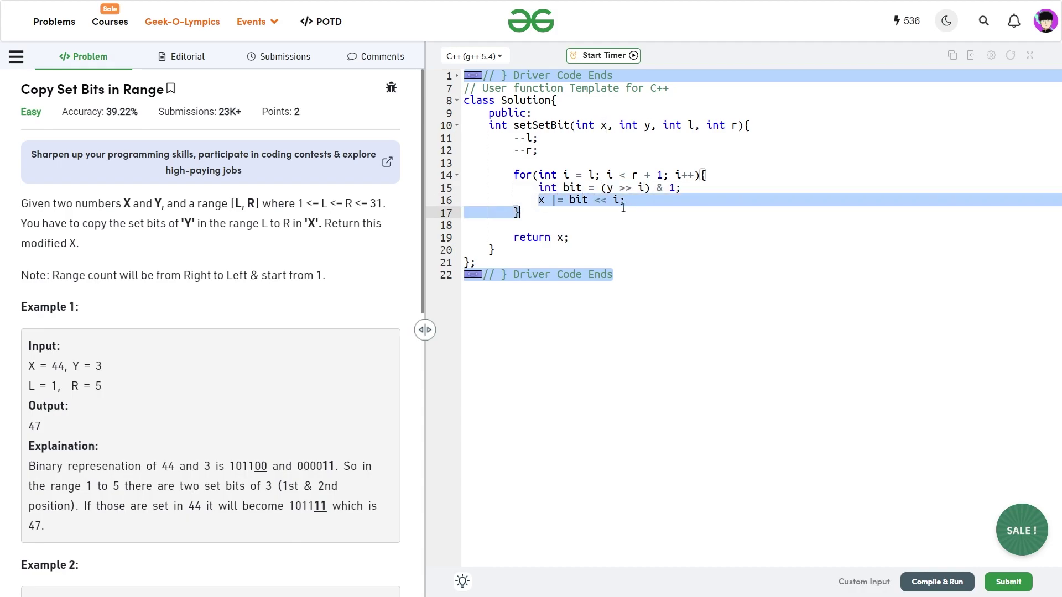
click(554, 200)
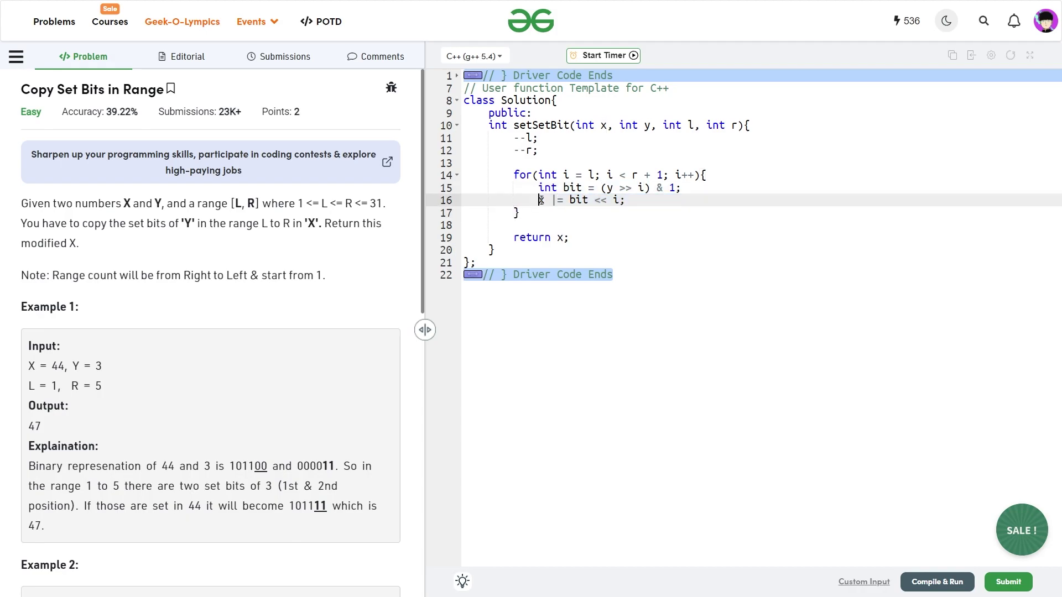
drag(538, 200, 614, 200)
click(627, 200)
Submit the solution, confirm all 1120 test cases pass, and close the results window.
click(1008, 582)
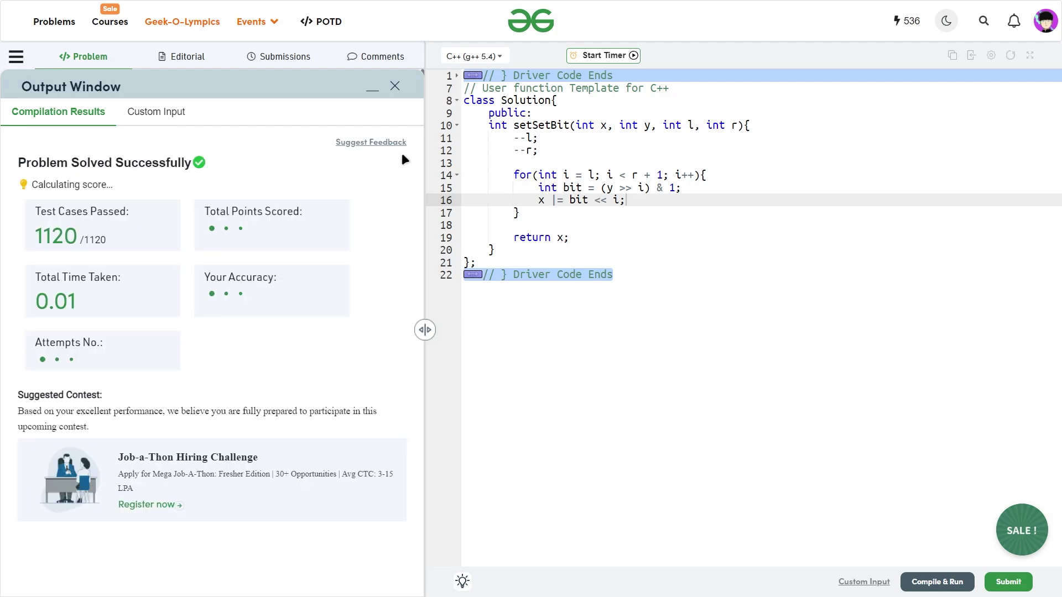
click(395, 85)
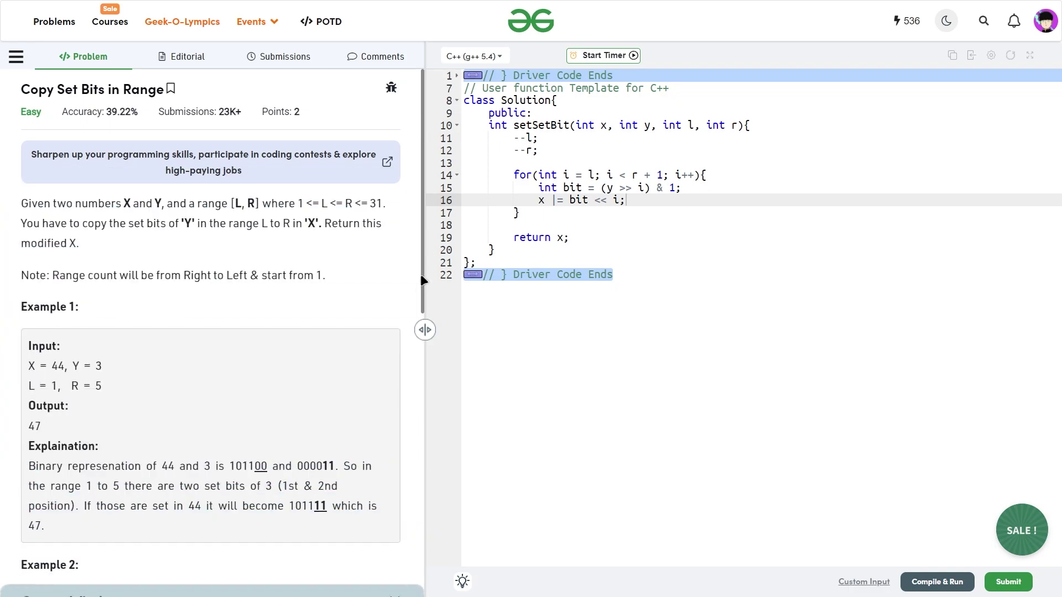